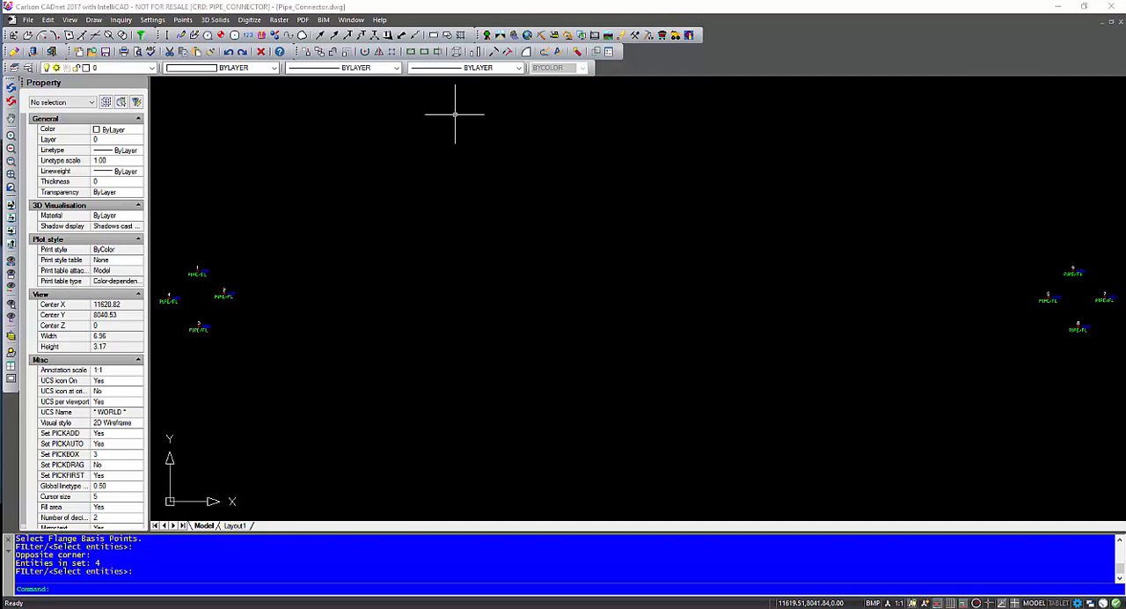
double_click(900, 277)
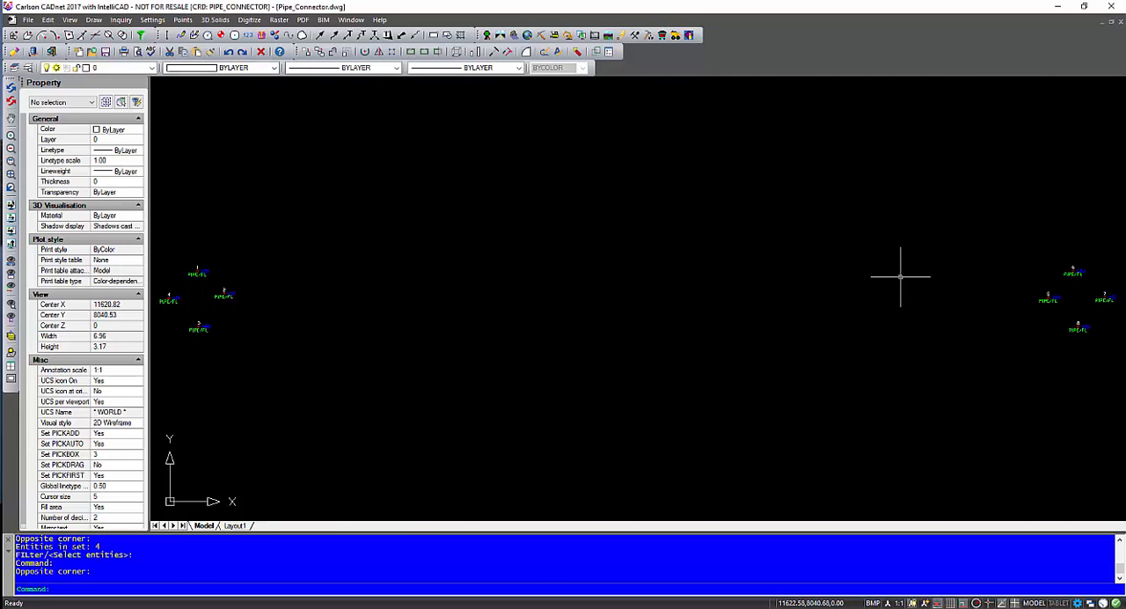
click(249, 19)
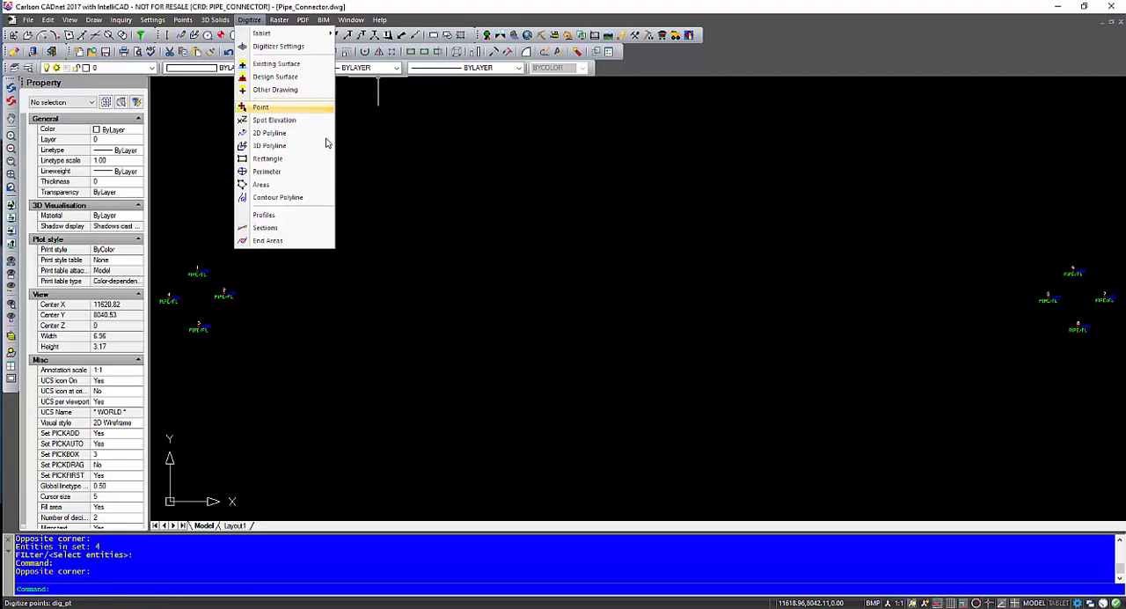
click(431, 219)
click(312, 323)
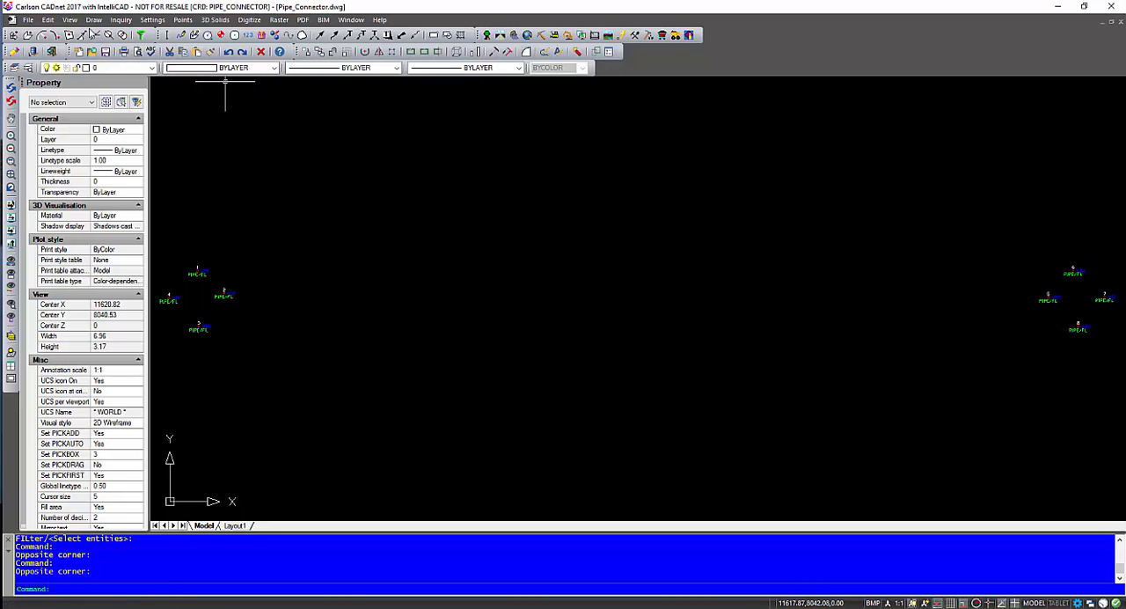
Step: Draw a stepped 2D line between the two point groups with segments about 0.18, 1.76 and 0.20 long
click(93, 19)
mouse_move(176, 33)
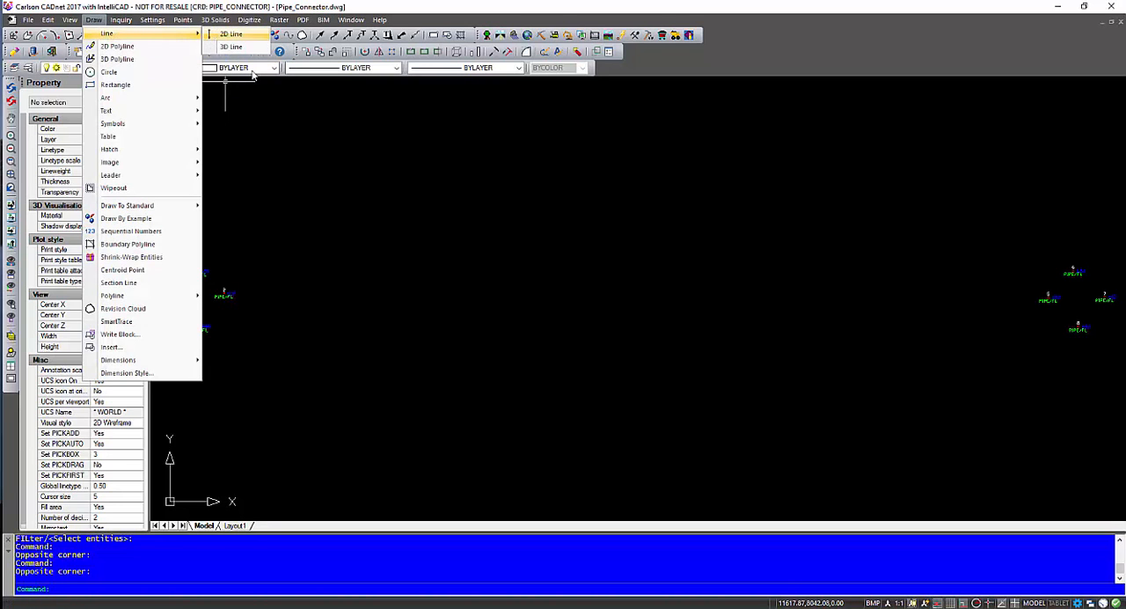
click(229, 34)
click(482, 389)
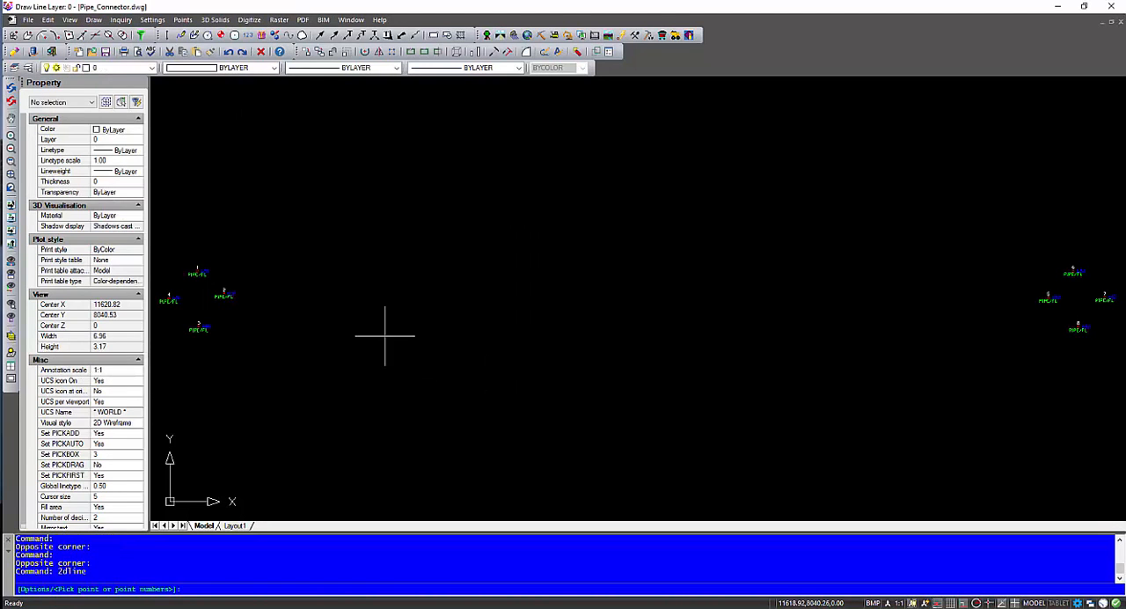
click(292, 330)
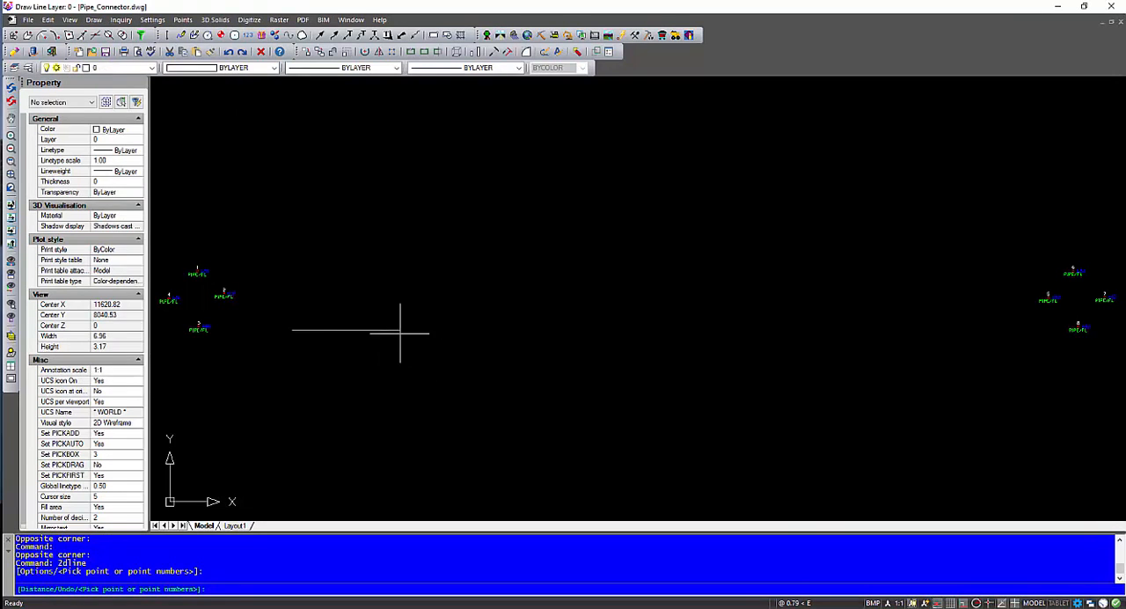
click(293, 304)
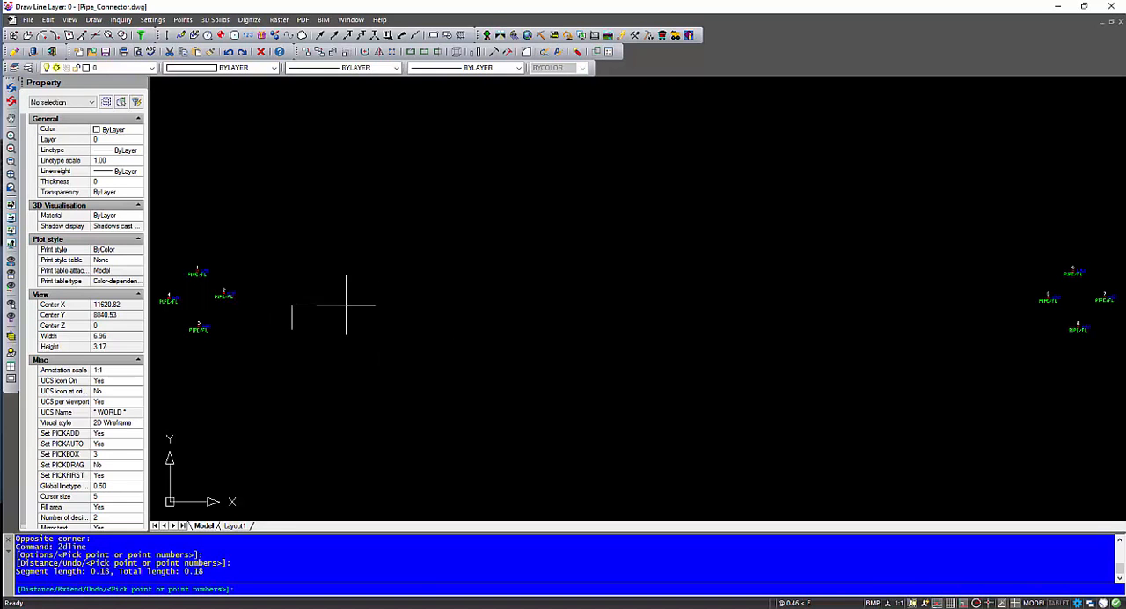
click(540, 304)
click(539, 276)
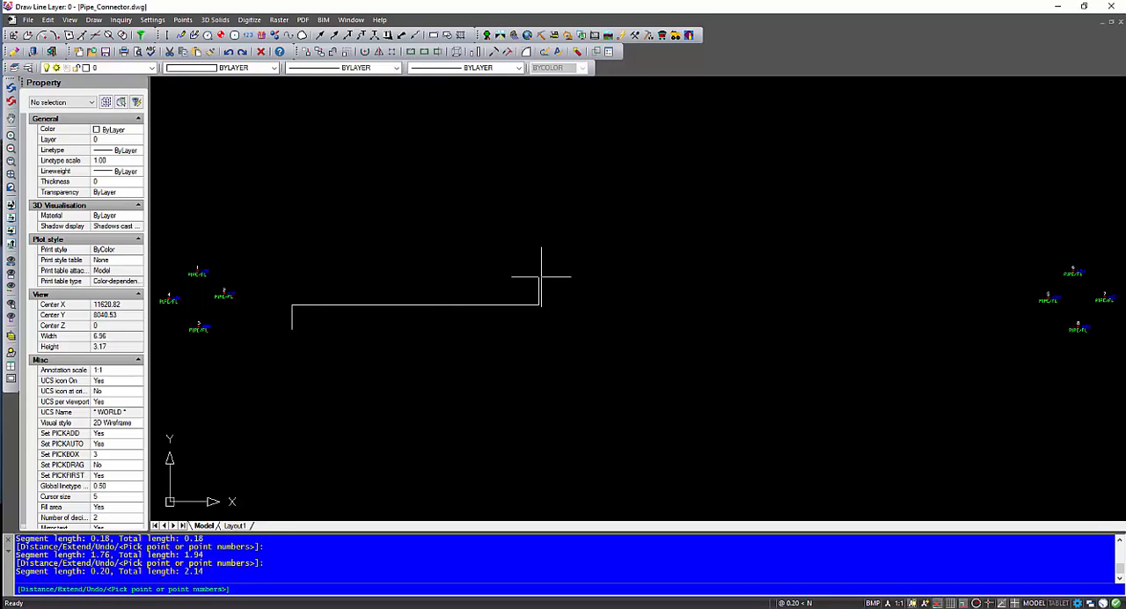
key(Escape)
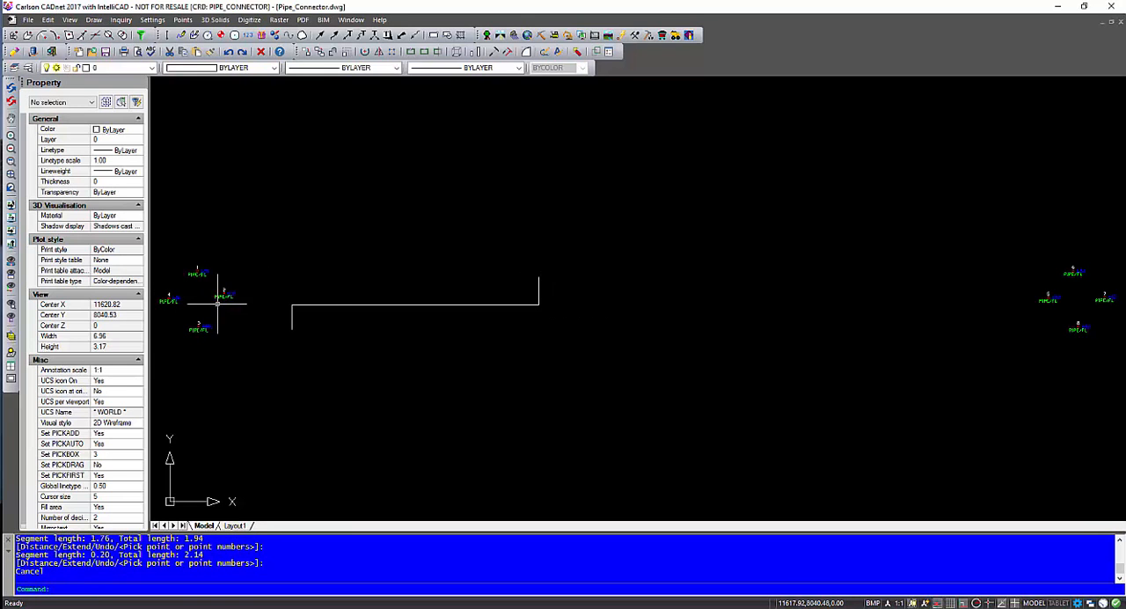
Step: Delete the stepped line sketched between the two point groups
click(633, 417)
click(283, 215)
key(Delete)
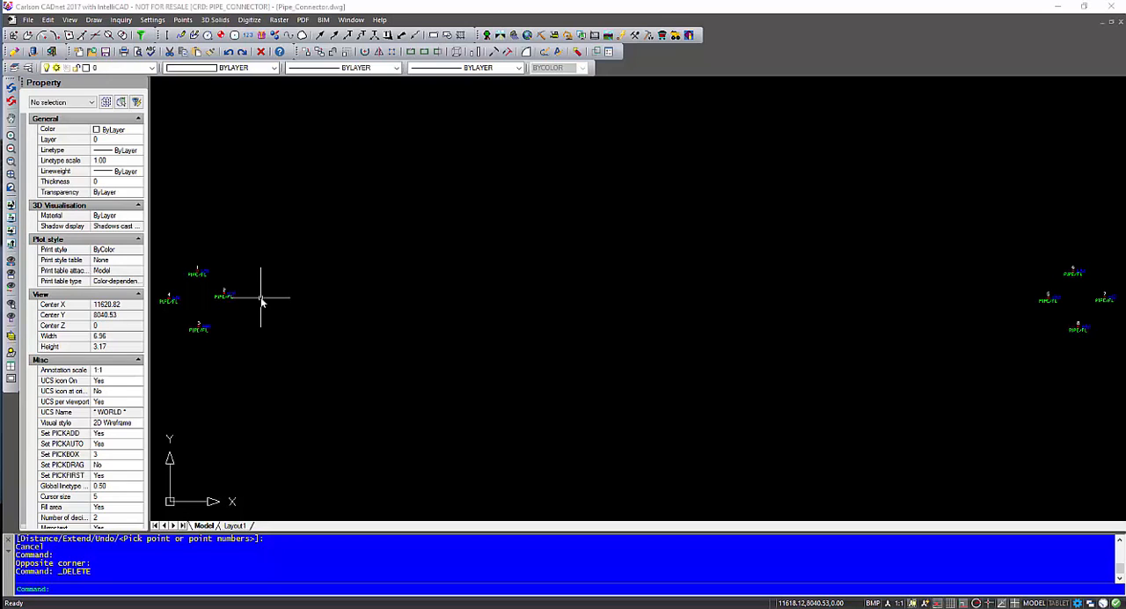
Step: Start the Pipe Connector command and set Flange 1 from points 1 to 4
click(324, 20)
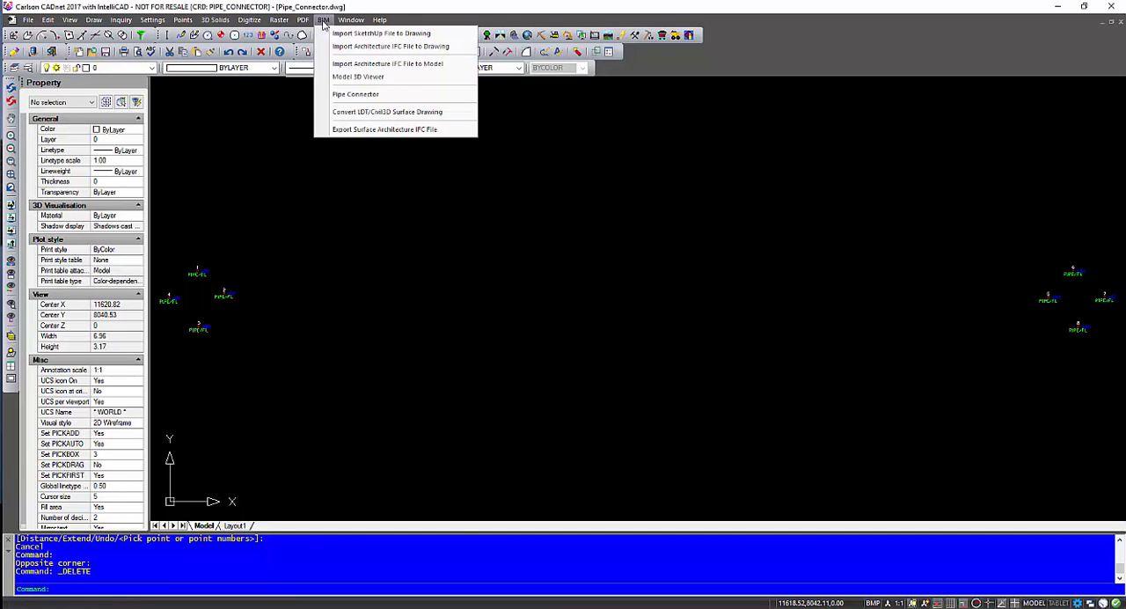
click(355, 95)
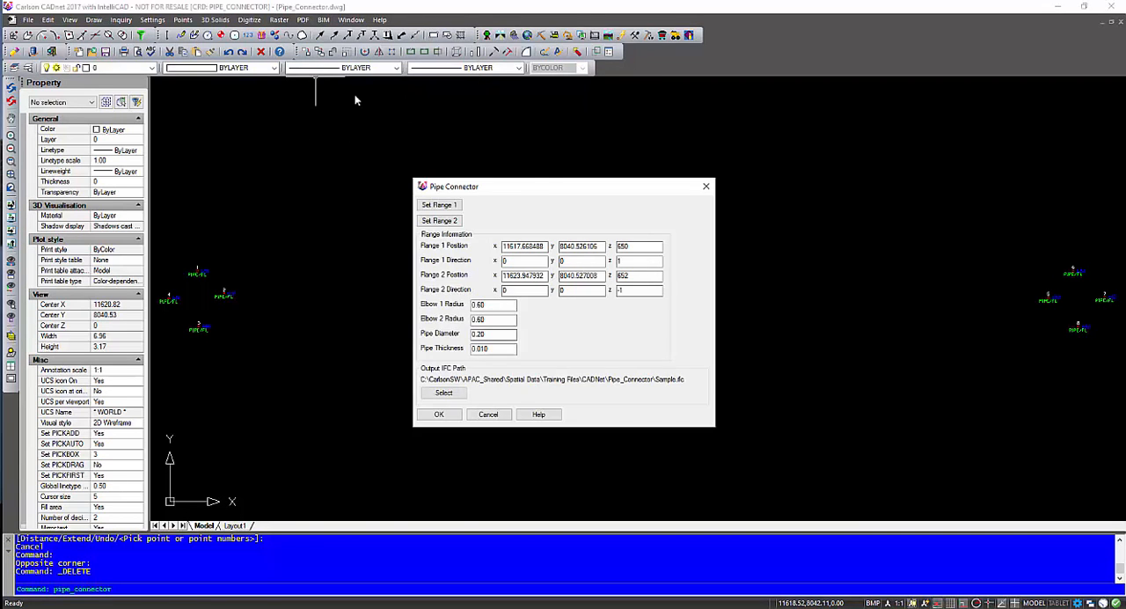
drag(550, 185, 506, 187)
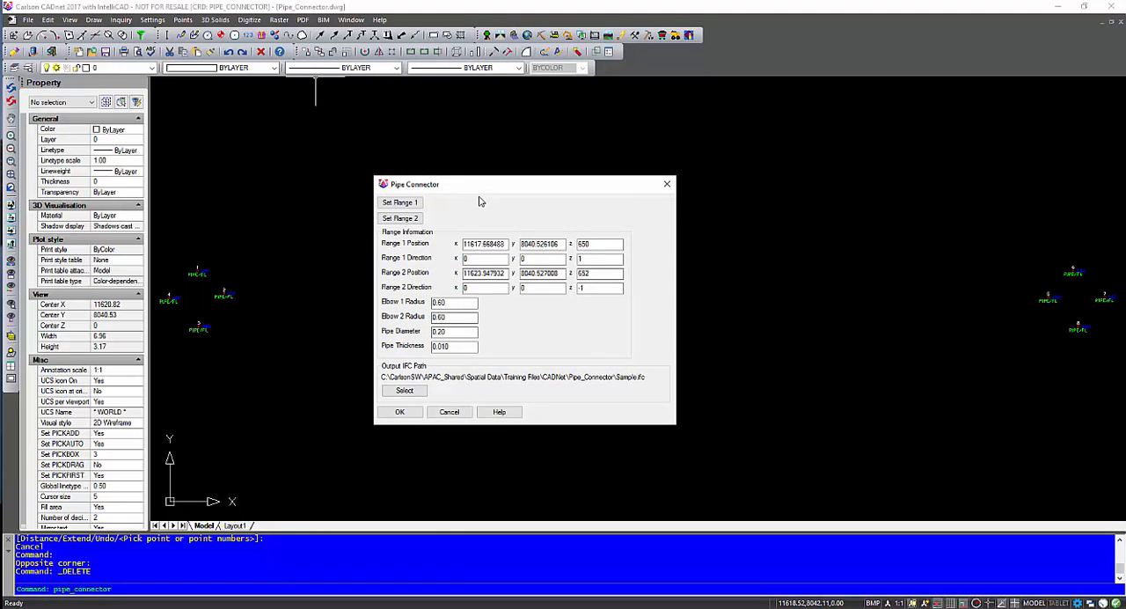
click(407, 205)
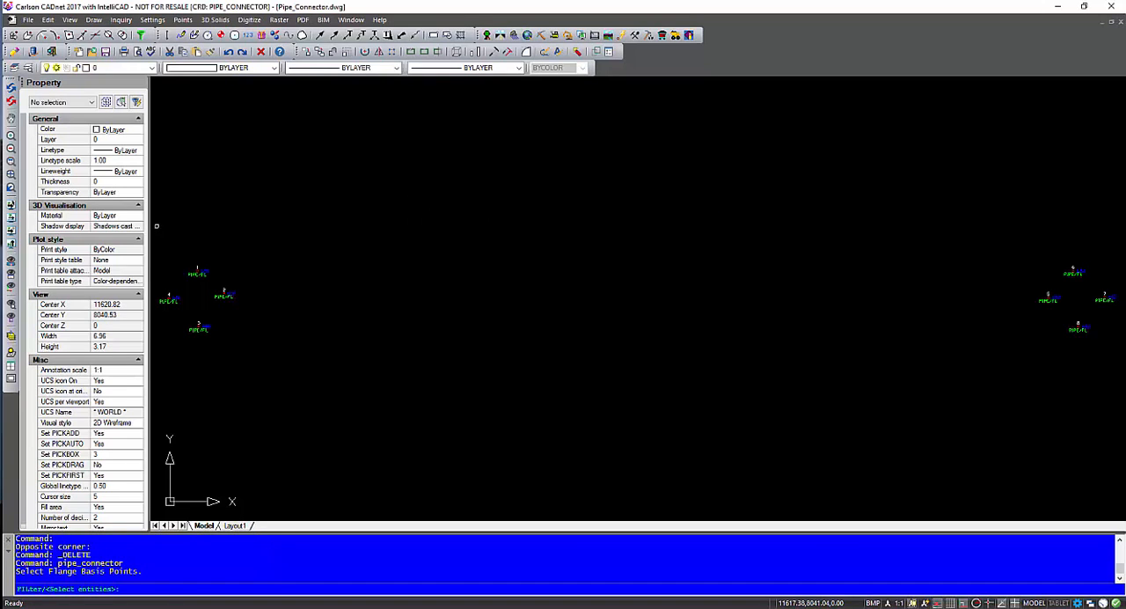
click(155, 226)
click(255, 352)
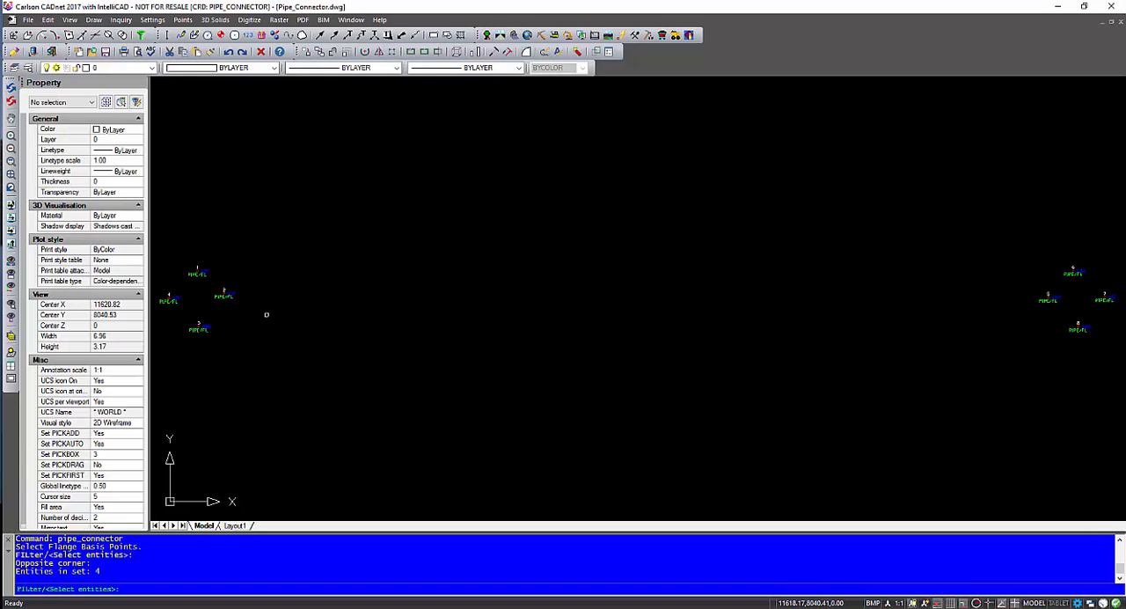
key(Return)
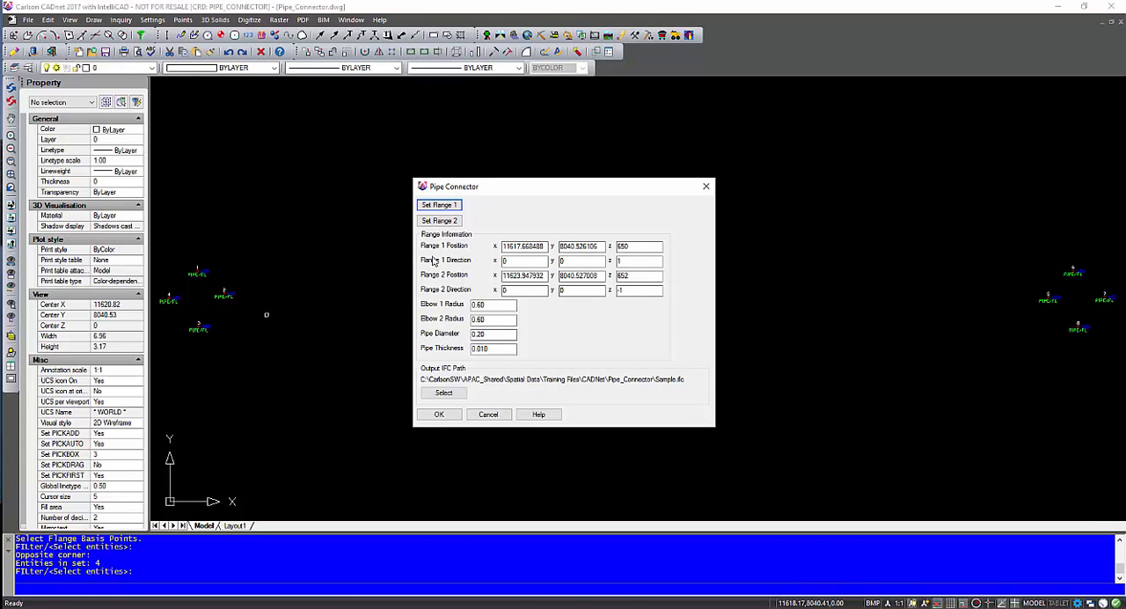
Step: Set Flange 2 of the pipe connector from points 5 to 8
click(440, 221)
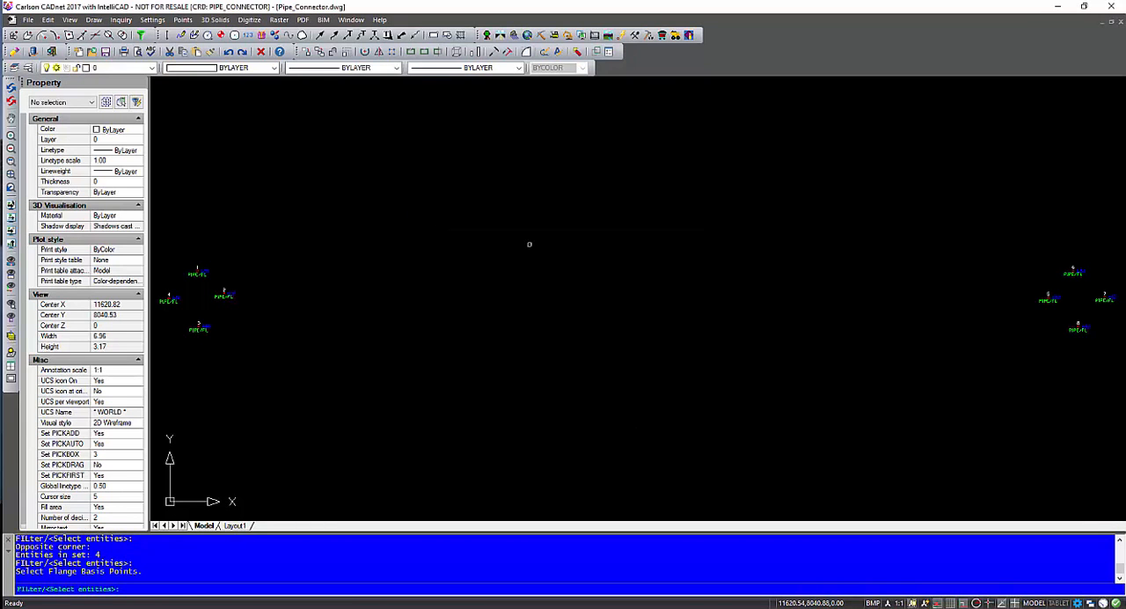
click(976, 213)
click(1122, 391)
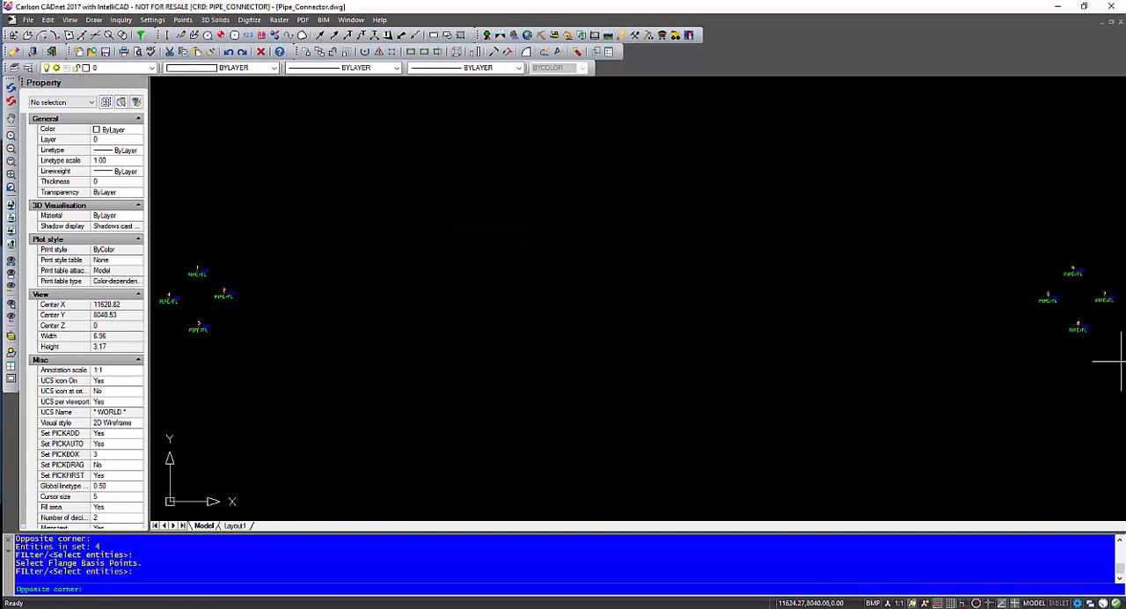
key(Return)
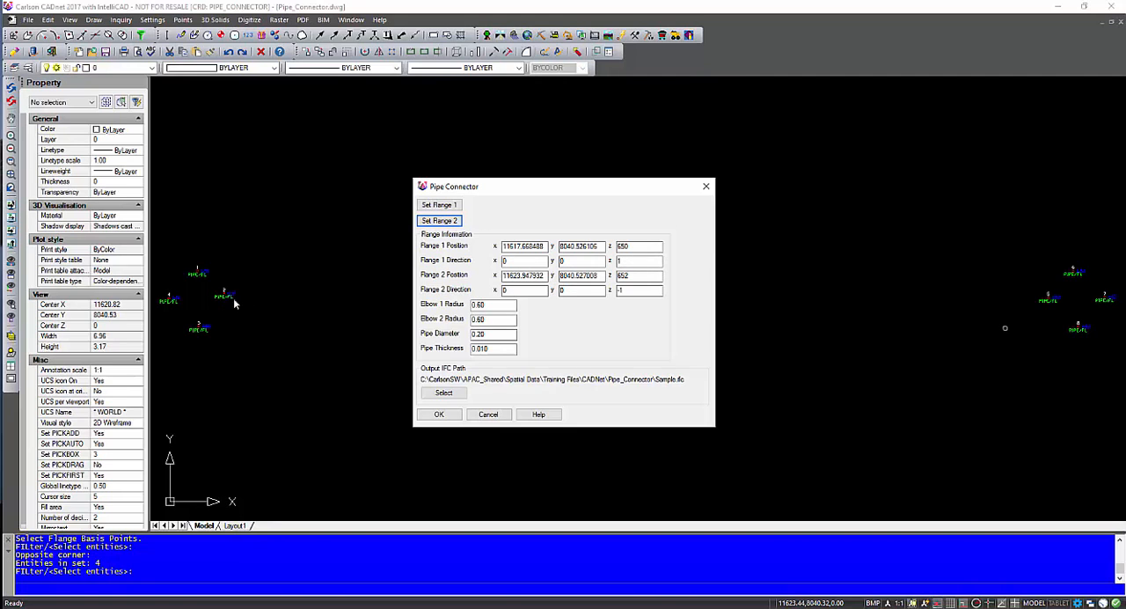
Step: Try Elbow 1 radii of 1 and 0.220, and set the radius back to 0.60
double_click(506, 308)
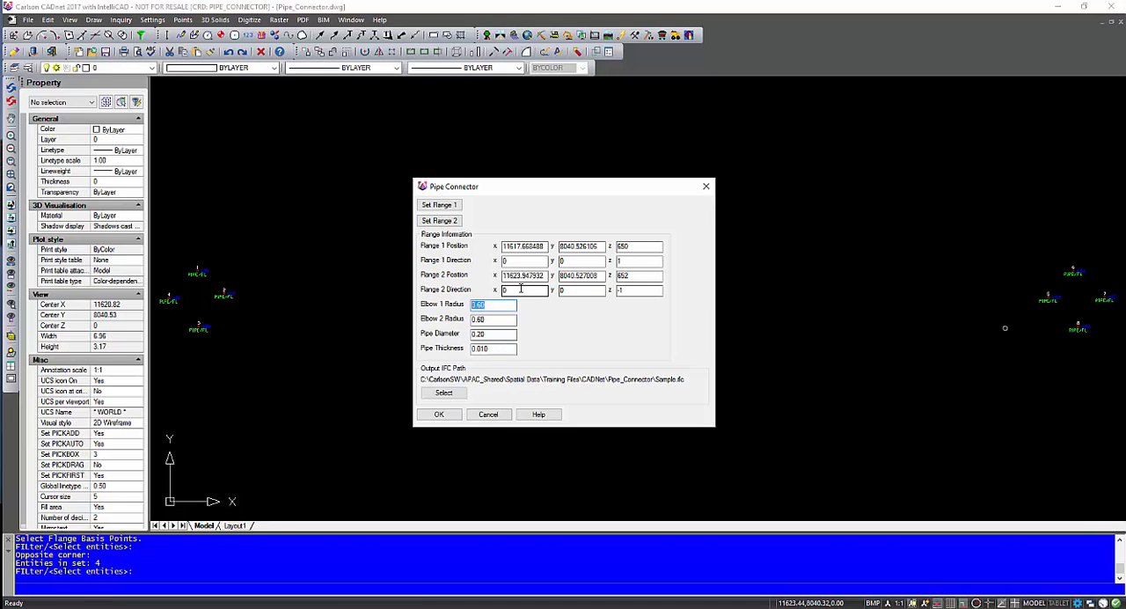
text(1.590)
drag(491, 305, 459, 307)
text(0.220)
drag(507, 305, 424, 308)
key(Left)
drag(506, 305, 362, 290)
text(0.60)
double_click(510, 321)
click(505, 334)
drag(505, 334, 456, 339)
Step: Set the pipe connector's output IFC file to Sample.ifc in the Pipe_Connector folder
click(442, 394)
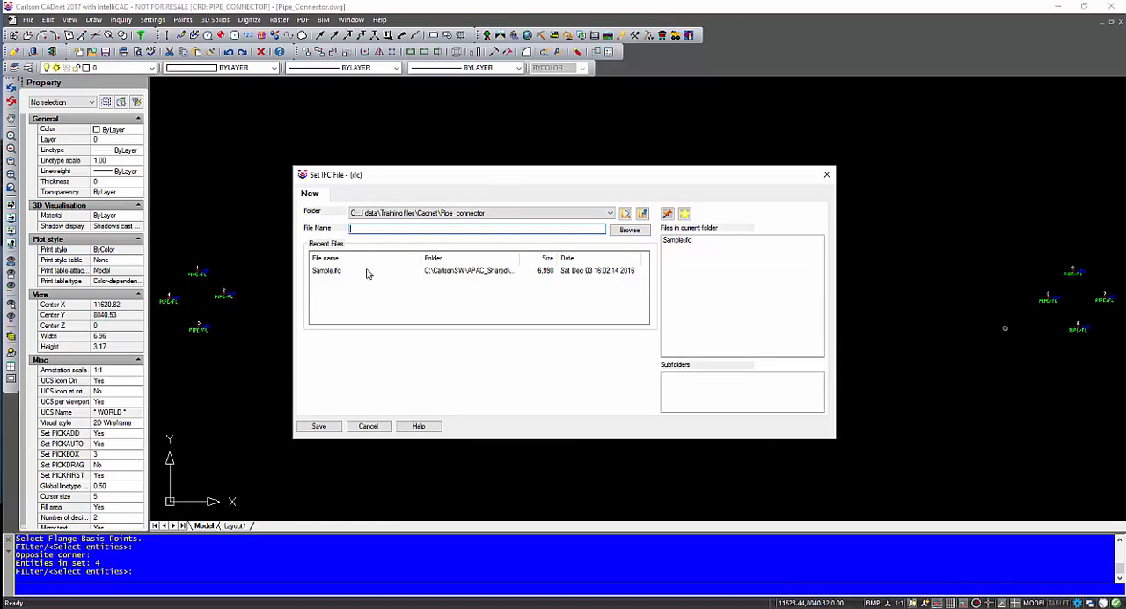
click(360, 271)
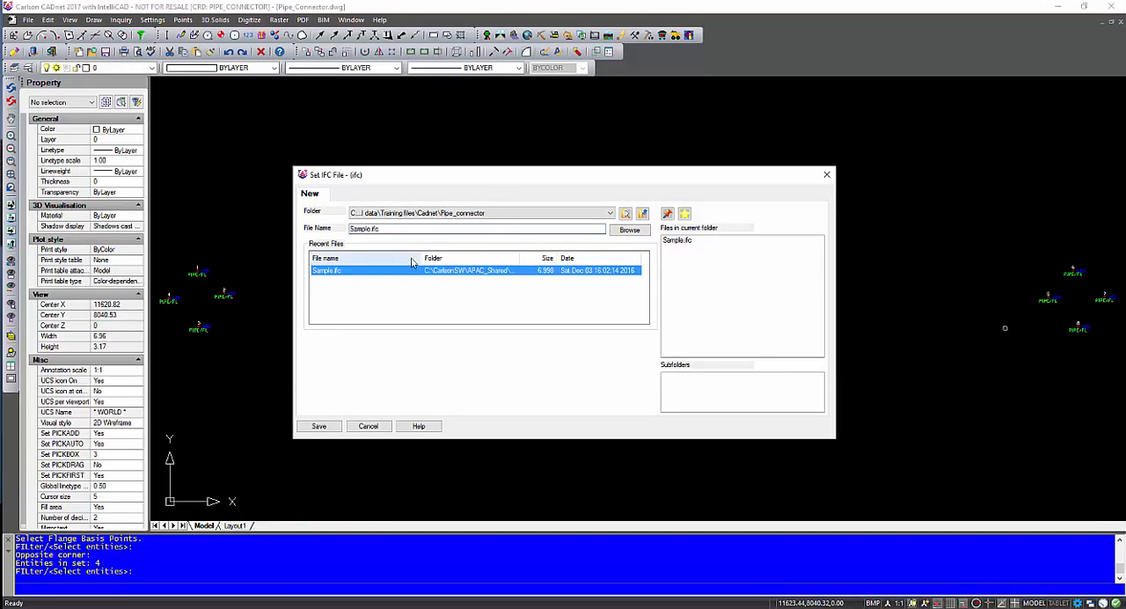
click(318, 426)
click(582, 341)
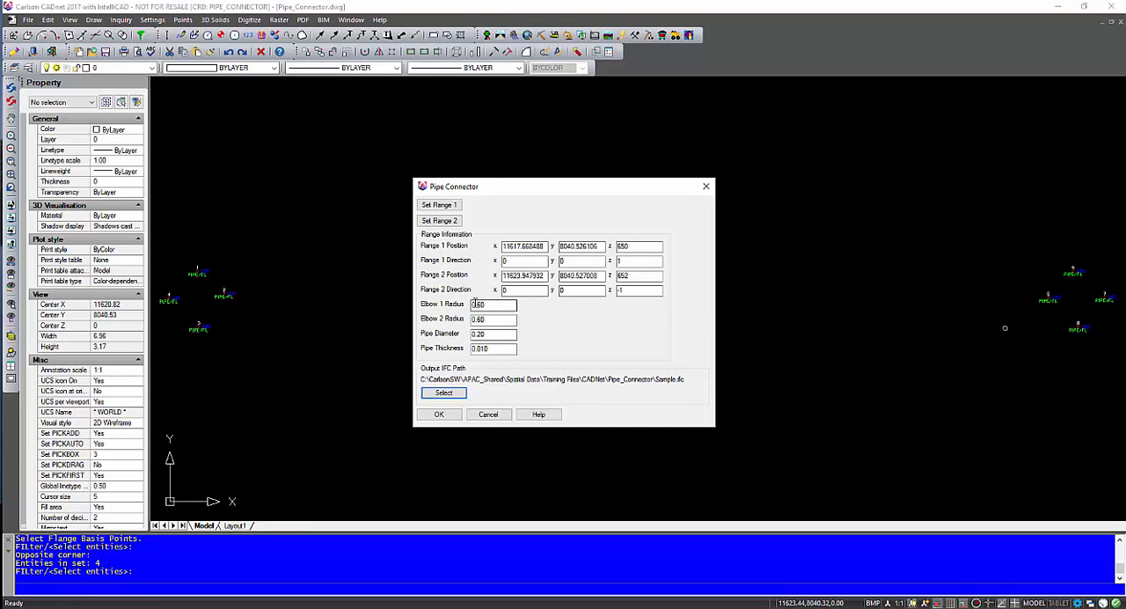
Step: Try a Flange 1 Z direction of -1, and set it back to 1 with Flange 2 at -1
double_click(637, 260)
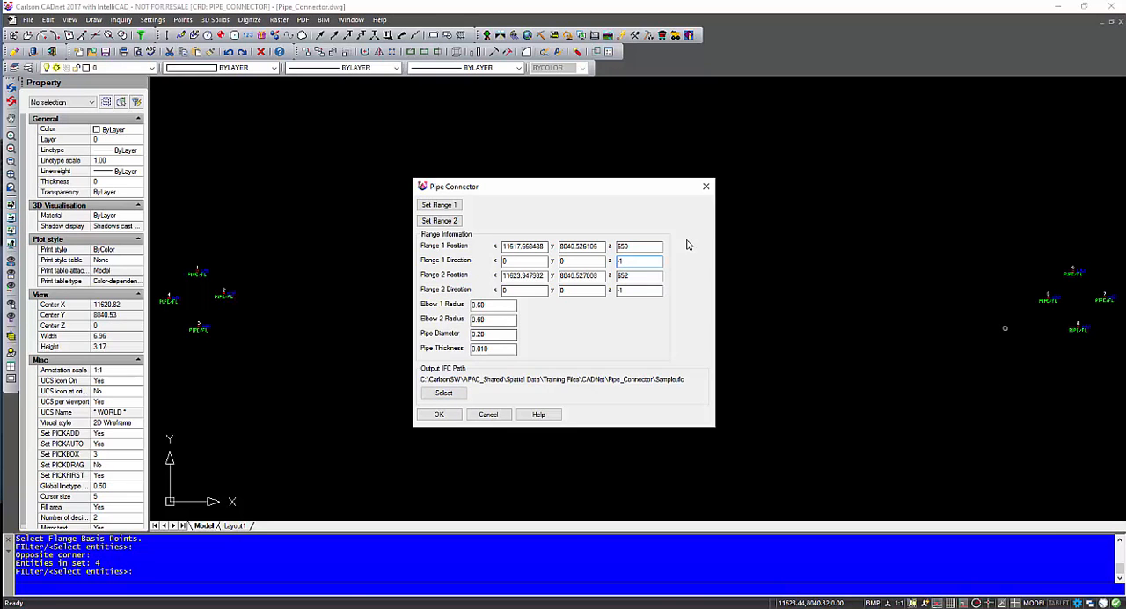
click(639, 291)
click(640, 261)
click(640, 290)
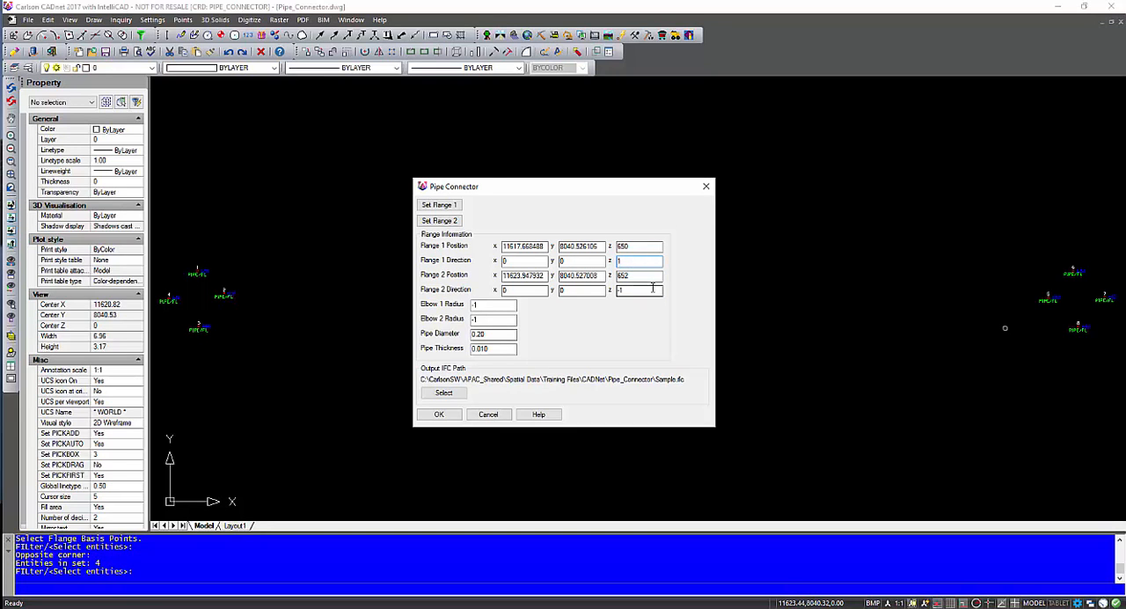
Step: Set both elbow radii to 0.60 and generate the pipe between the flanges
click(497, 310)
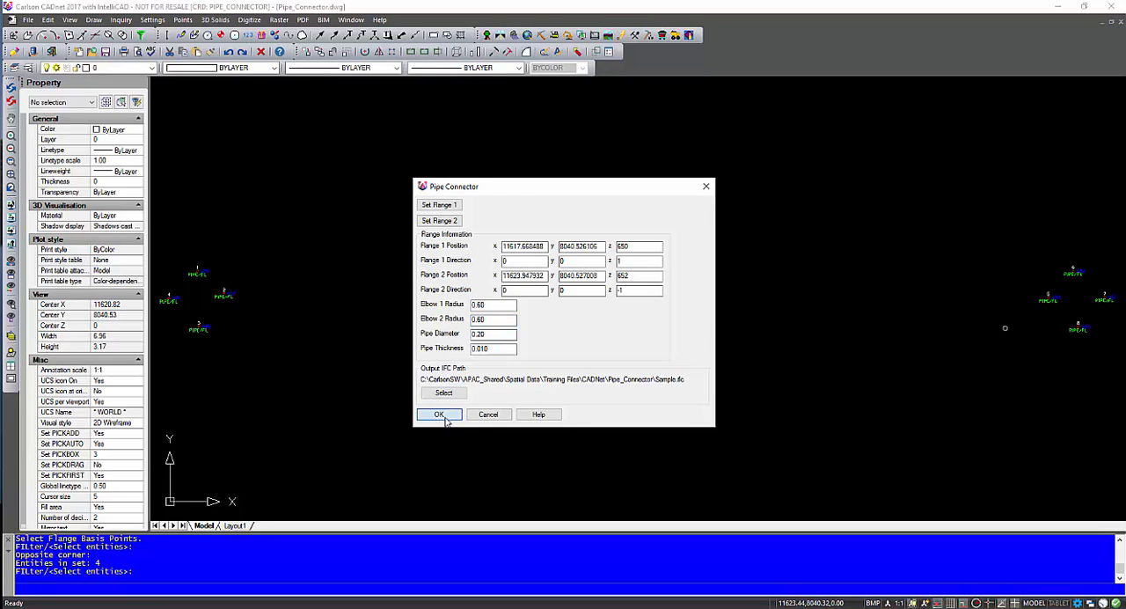
click(442, 416)
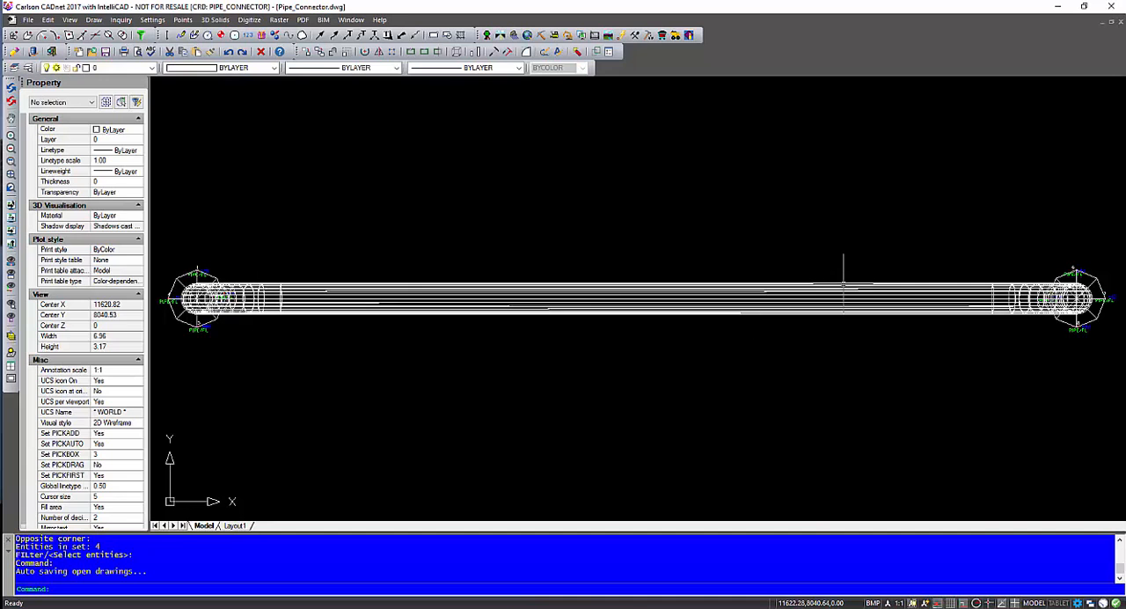
Step: Examine the generated pipe in plan, up close at the Flange 1 elbow and as a whole
middle_drag(613, 297, 691, 301)
scroll(255, 299, up, 3)
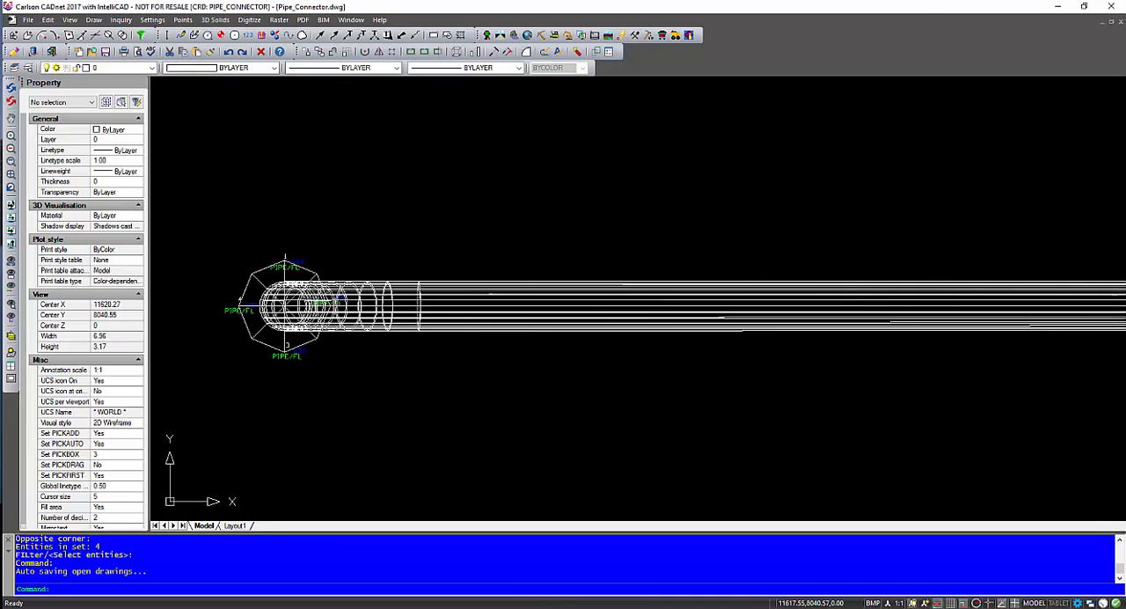
scroll(231, 317, up, 2)
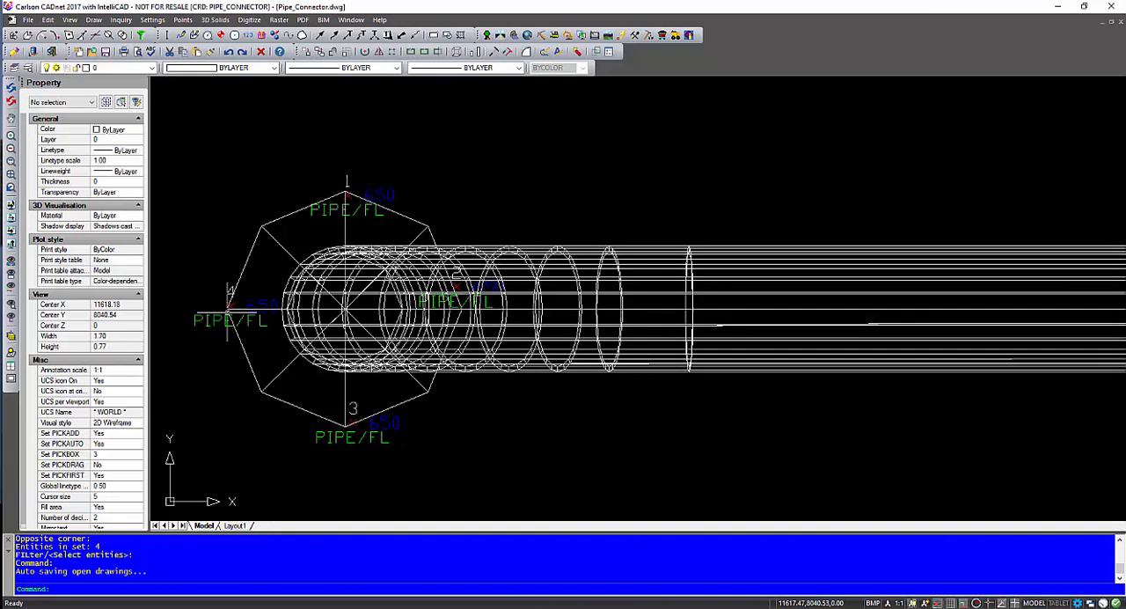
scroll(479, 336, down, 1)
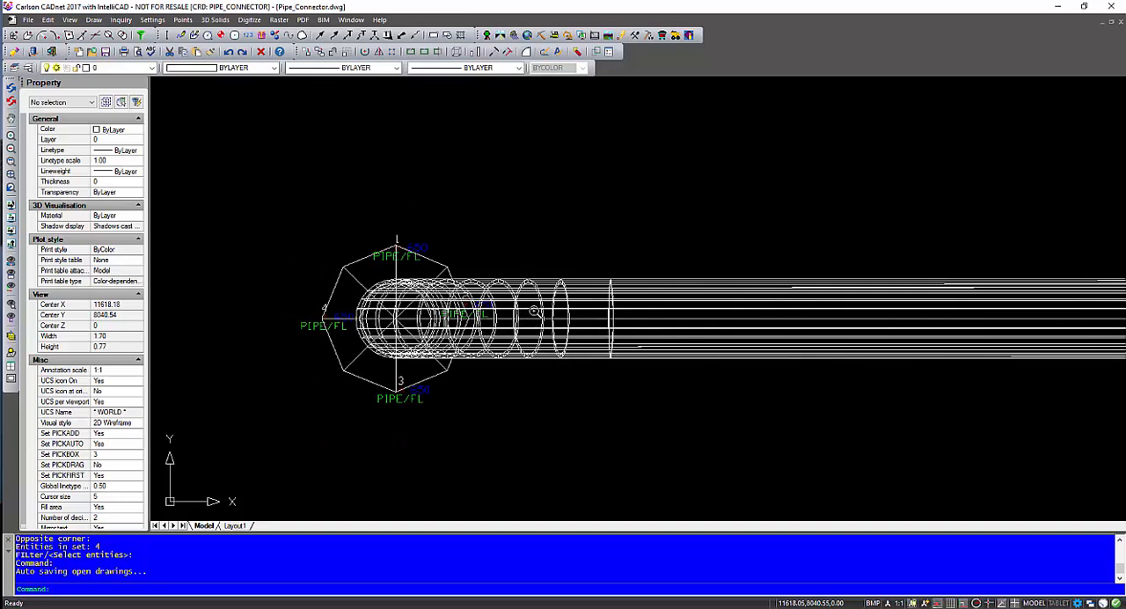
scroll(535, 312, up, 3)
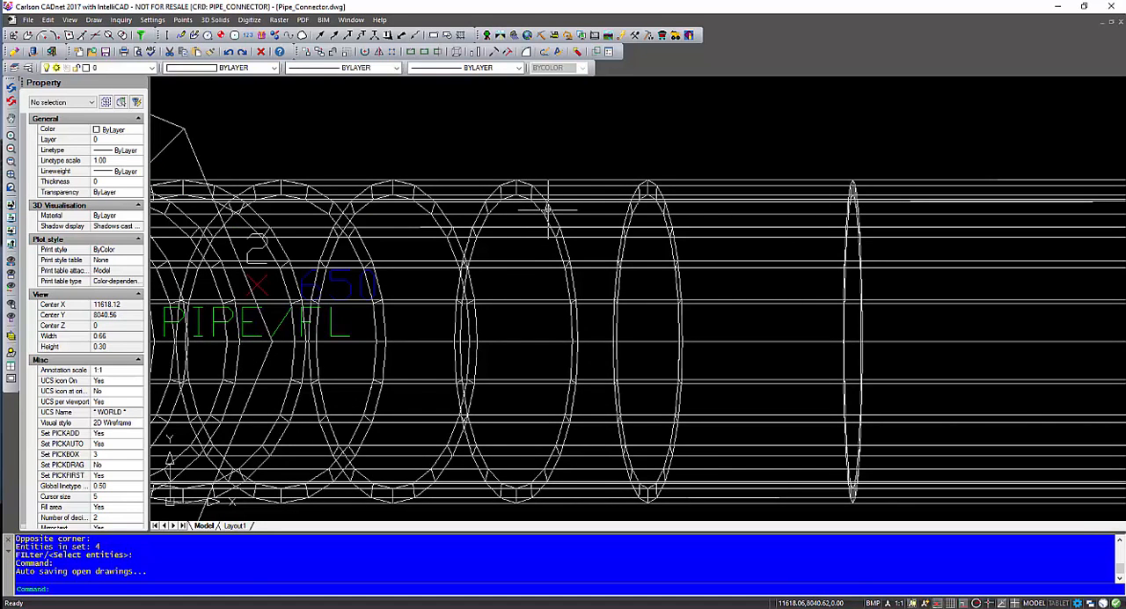
scroll(545, 238, down, 3)
middle_drag(799, 276, 623, 311)
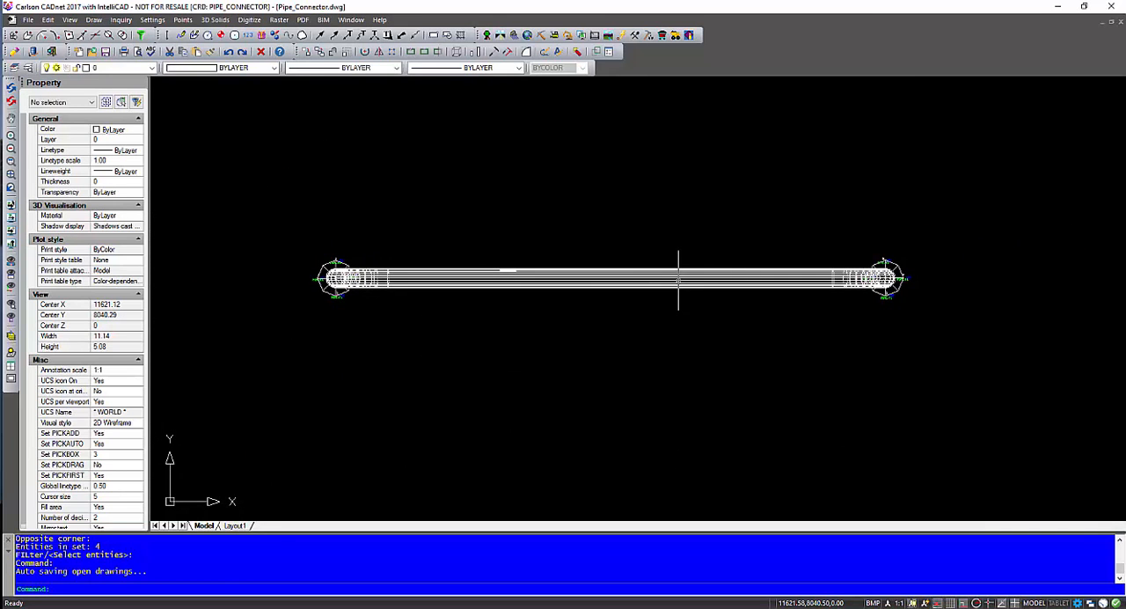
Step: Open the whole pipe and its flange points in a maximized 3D Viewer window
click(69, 19)
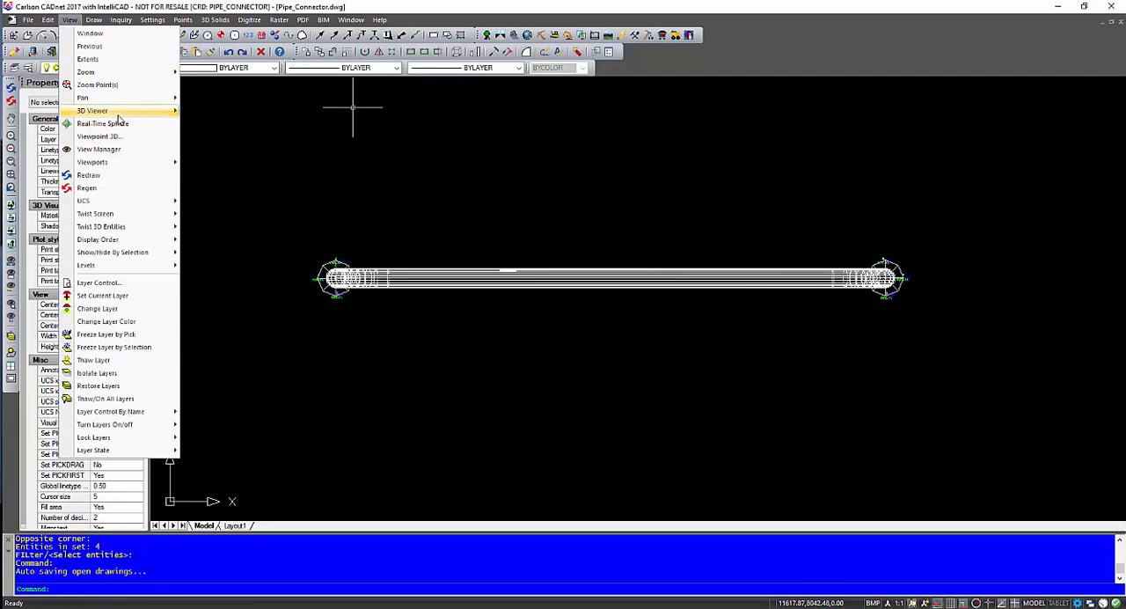
mouse_move(119, 117)
click(209, 130)
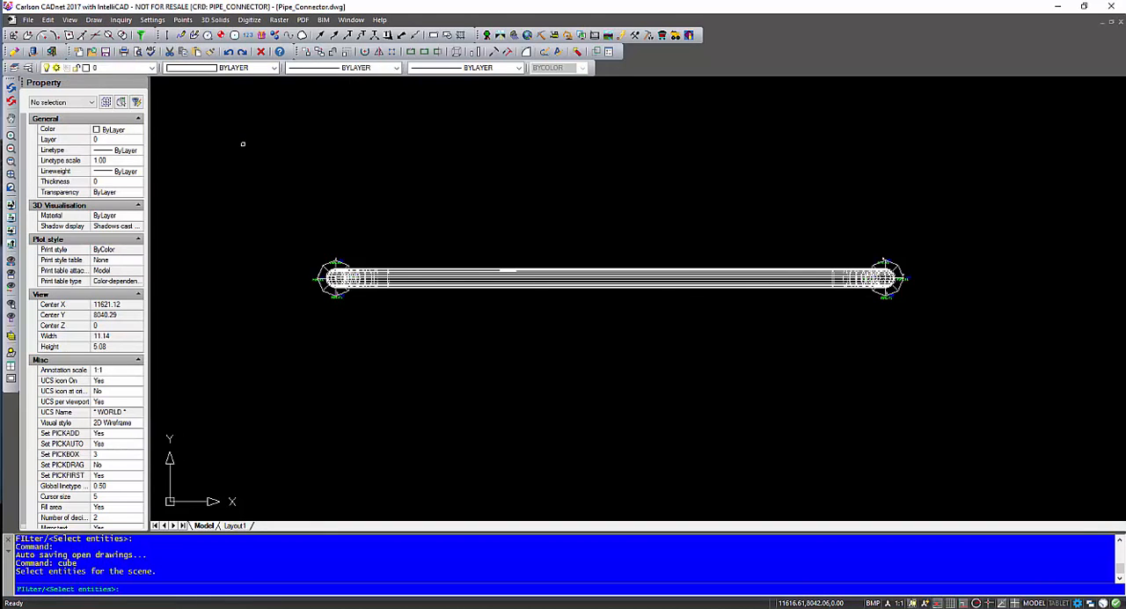
click(243, 143)
click(968, 398)
right_click(716, 320)
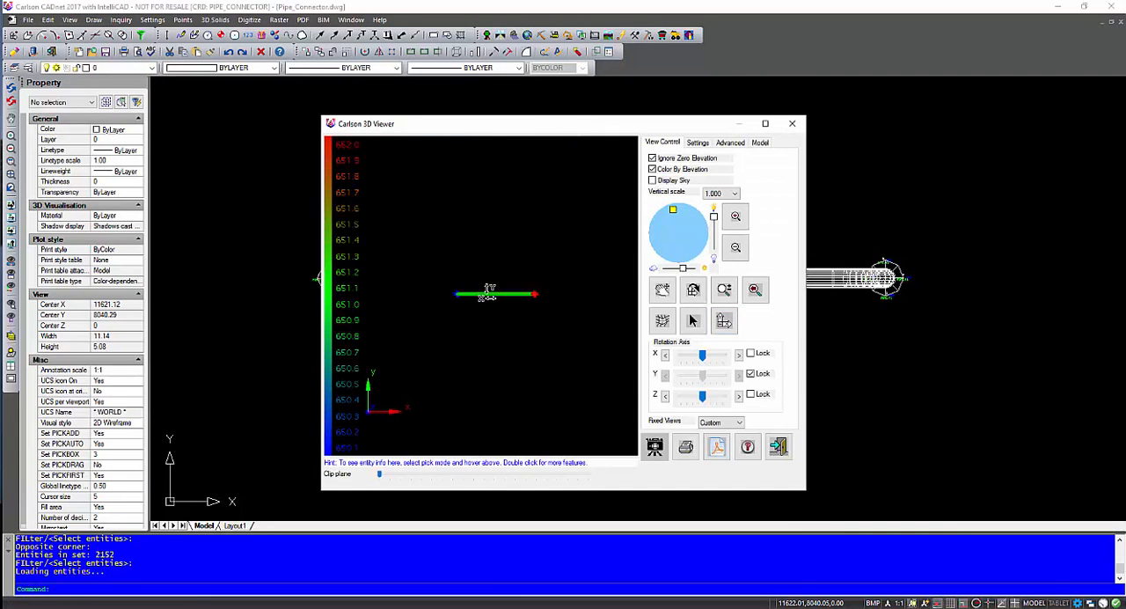
click(766, 123)
Step: Examine the 3D pipe up close and from the side with both flanges and elbows in view
drag(608, 304, 577, 114)
scroll(314, 385, up, 4)
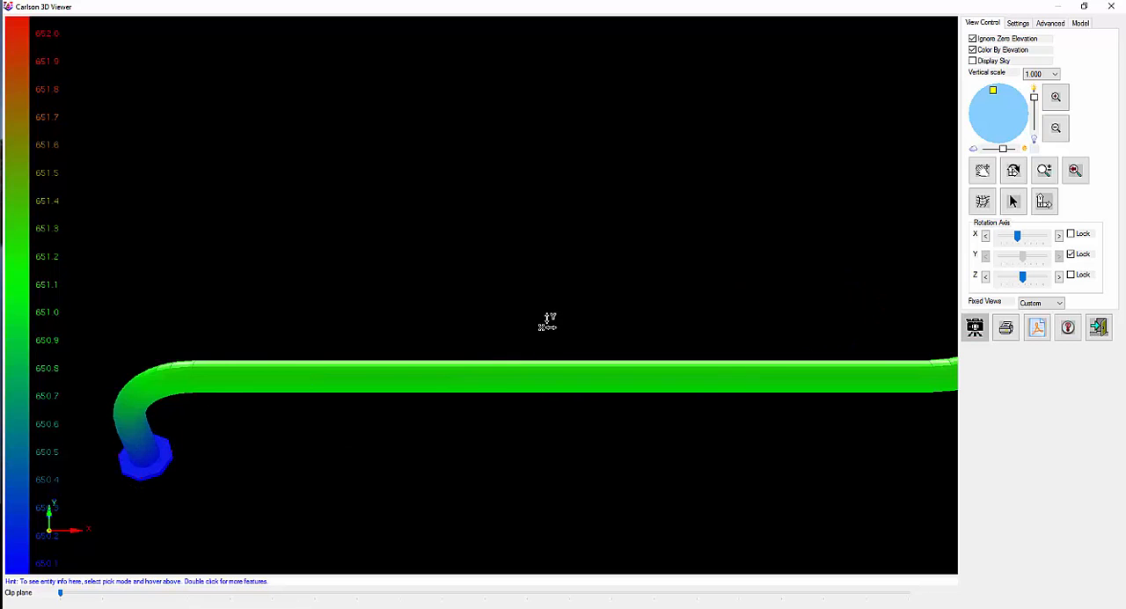
scroll(548, 321, down, 5)
drag(597, 324, 507, 280)
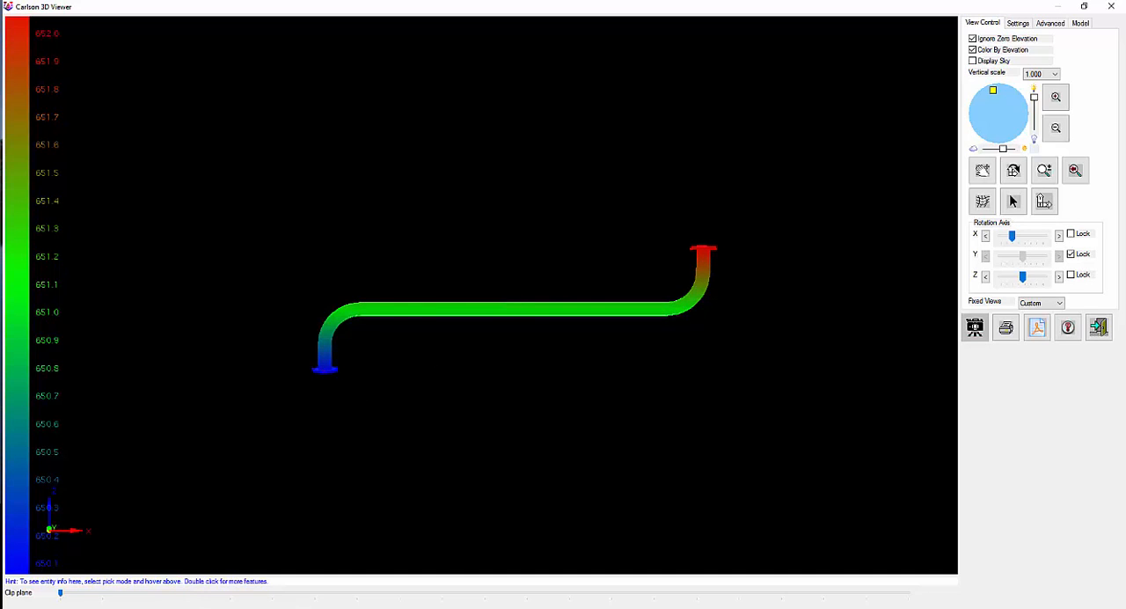
Step: Switch to File Explorer to check the Pipe_Connector folder for the exported Sample.ifc, and return to the 3D Viewer
mouse_move(97, 605)
click(144, 586)
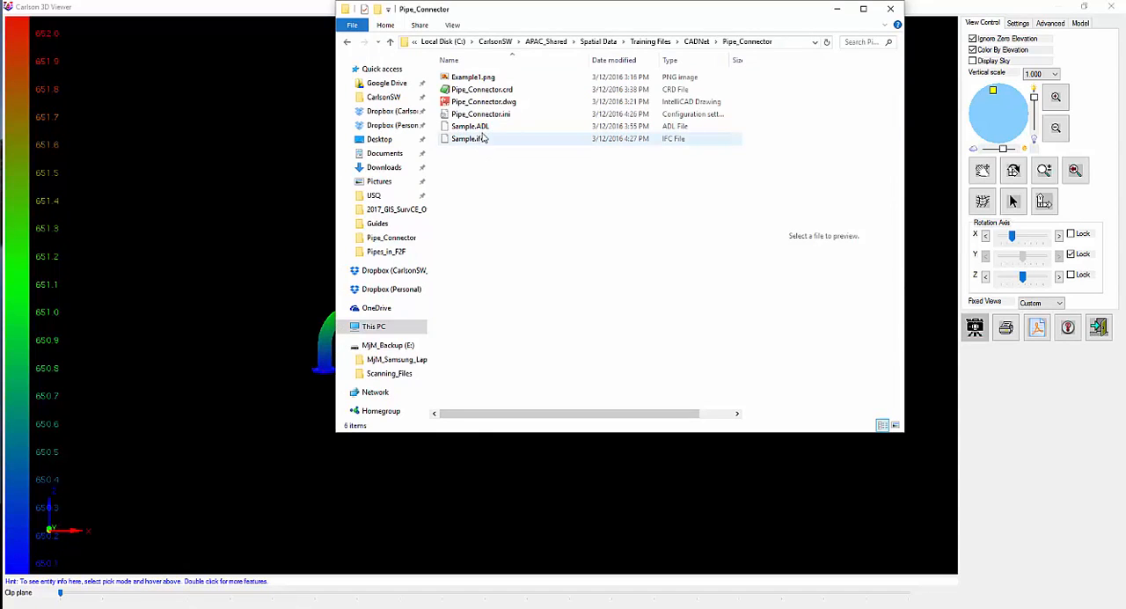
click(841, 11)
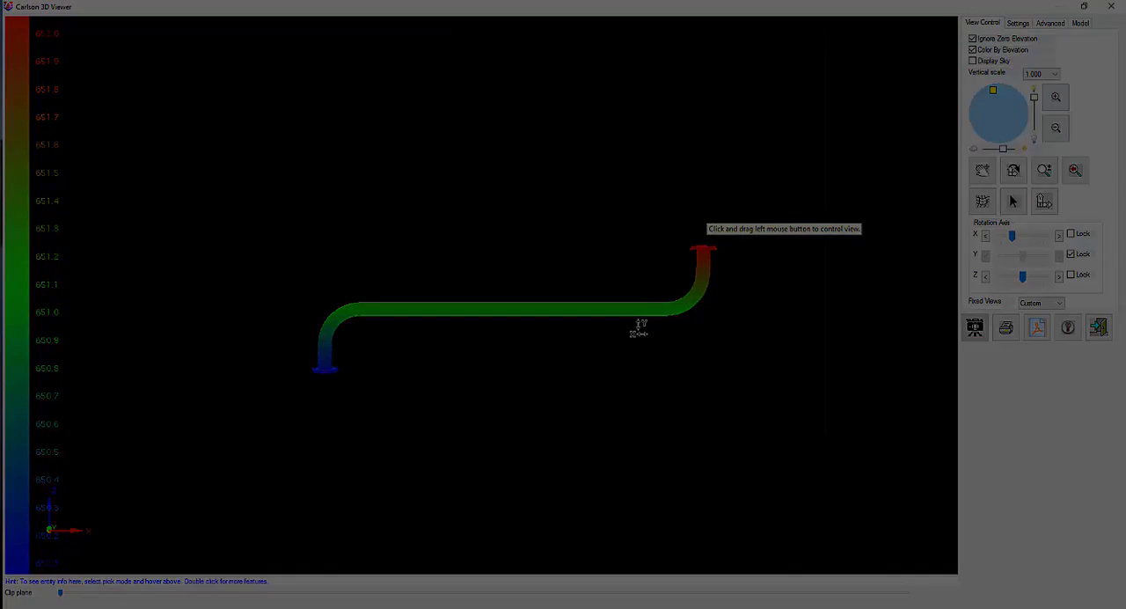